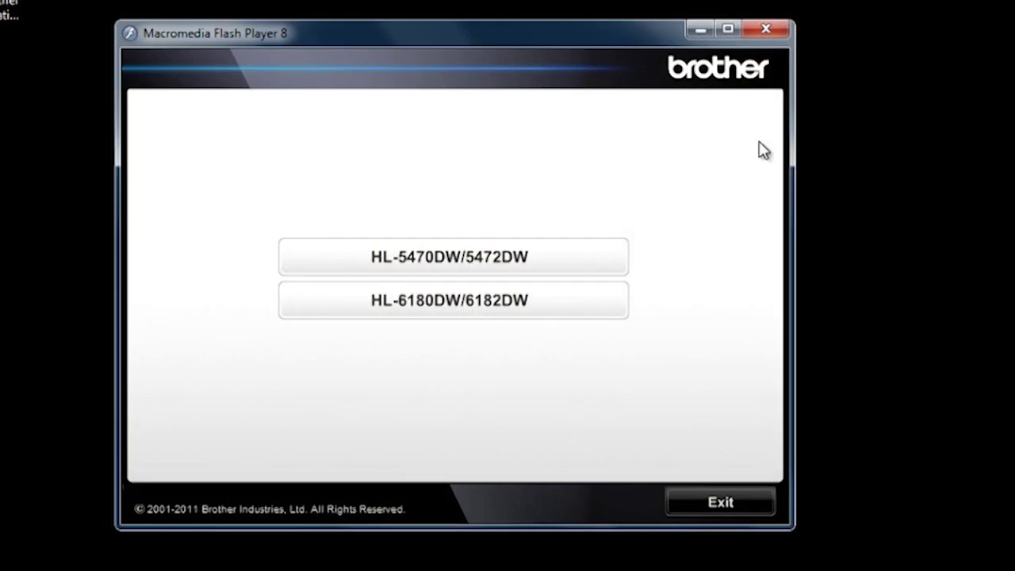
Choose the HL-5470DW/5472DW model and English, then start the U.S.A./Canada/Latin America driver installation.
{"action": "left_click", "coordinate": [578, 265]}
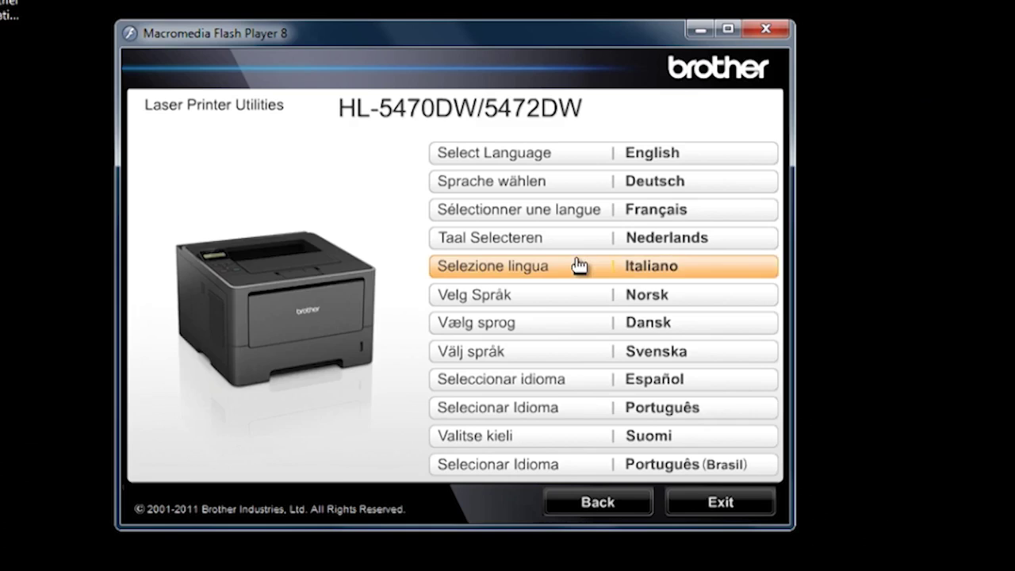
{"action": "left_click", "coordinate": [600, 163]}
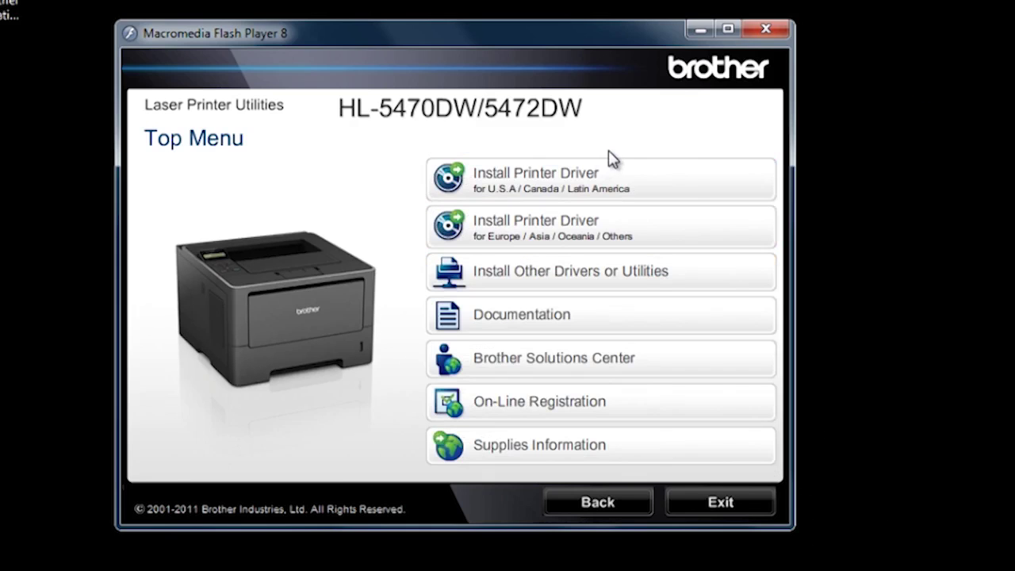
{"action": "mouse_move", "coordinate": [600, 179]}
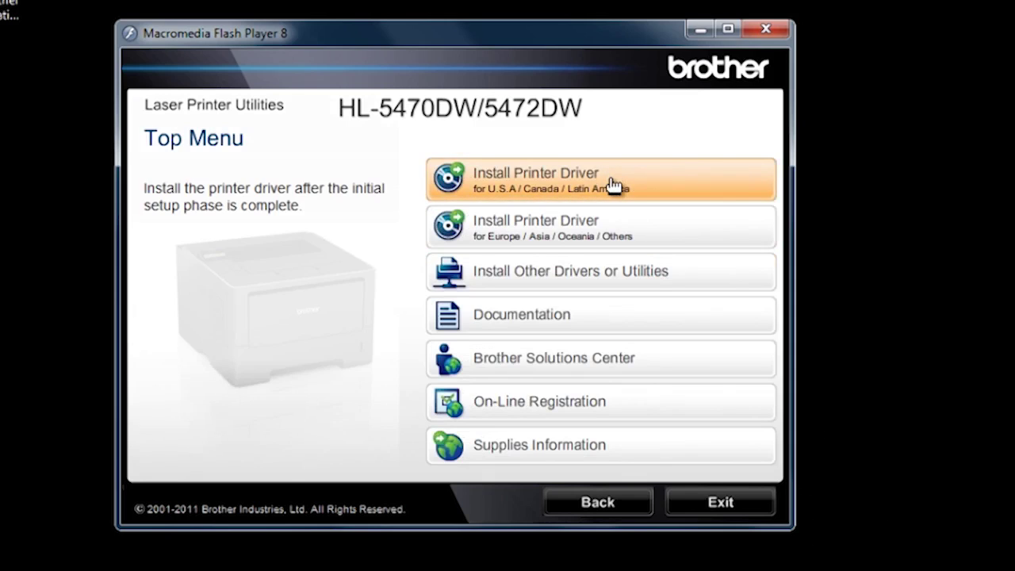
{"action": "left_click", "coordinate": [614, 184]}
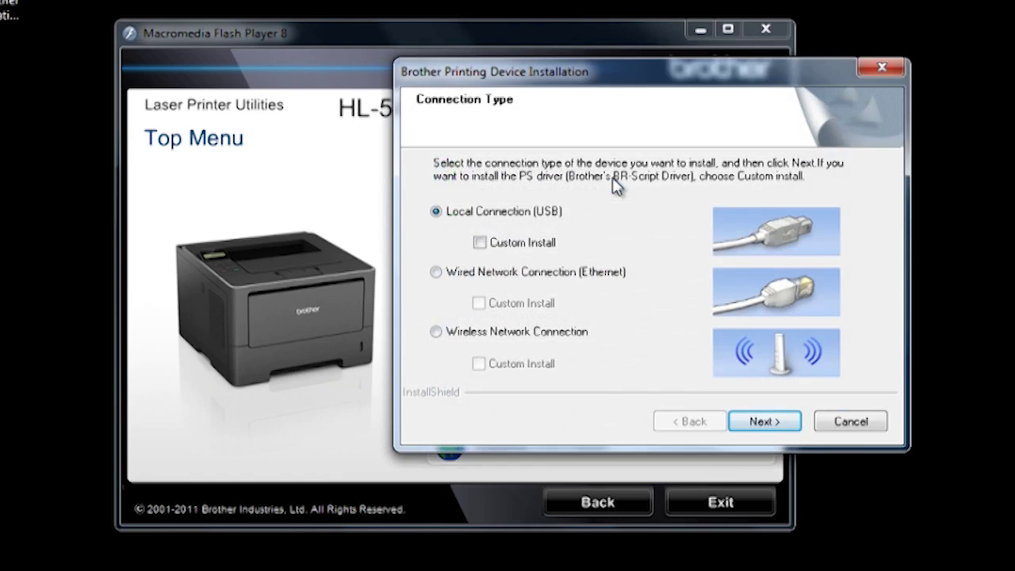
Select Wireless Network Connection, keep Brother Peer-to-Peer Network Printer, and allow the firewall port change.
{"action": "left_click", "coordinate": [535, 334]}
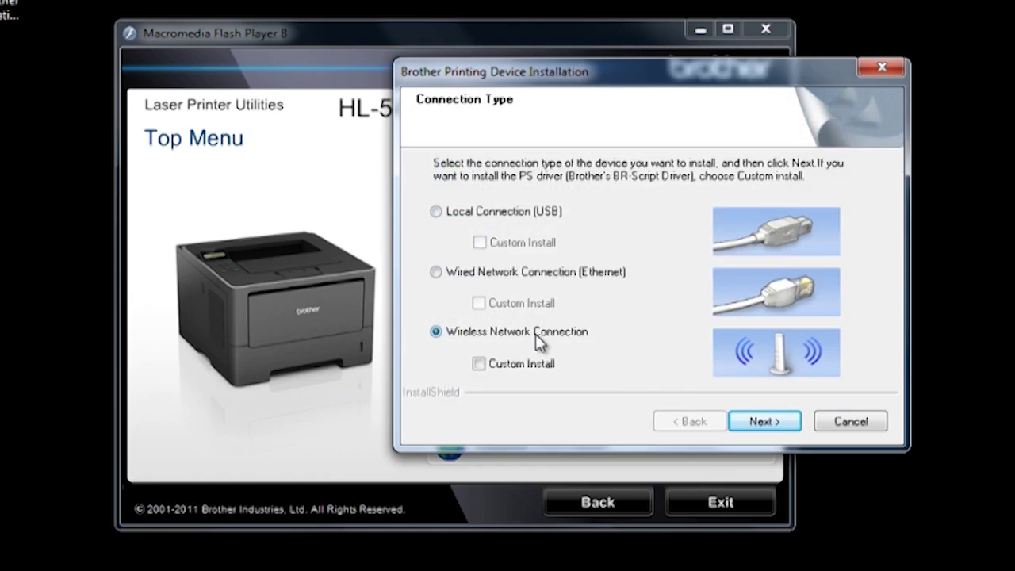
{"action": "left_click", "coordinate": [763, 424]}
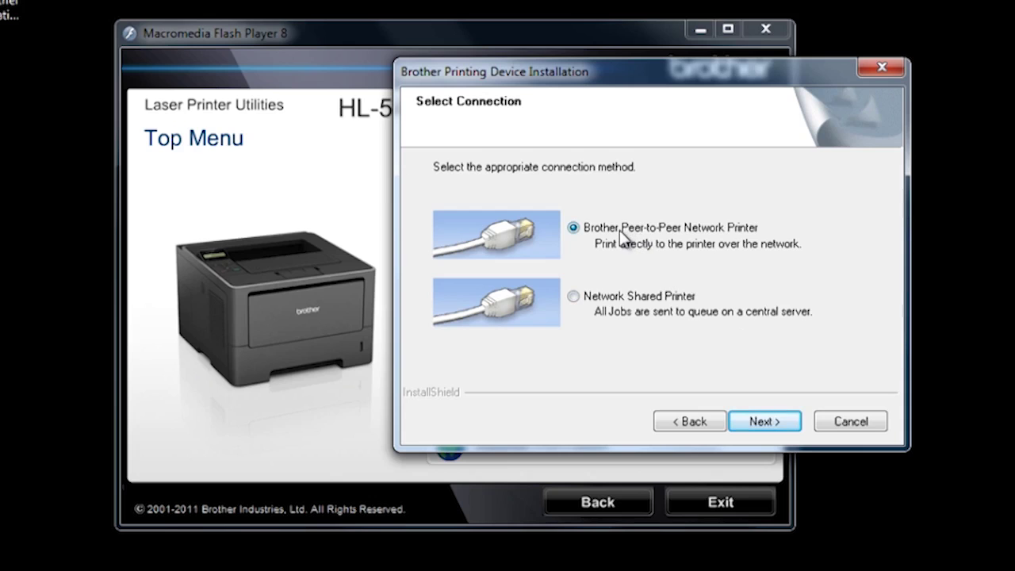
{"action": "left_click", "coordinate": [761, 422]}
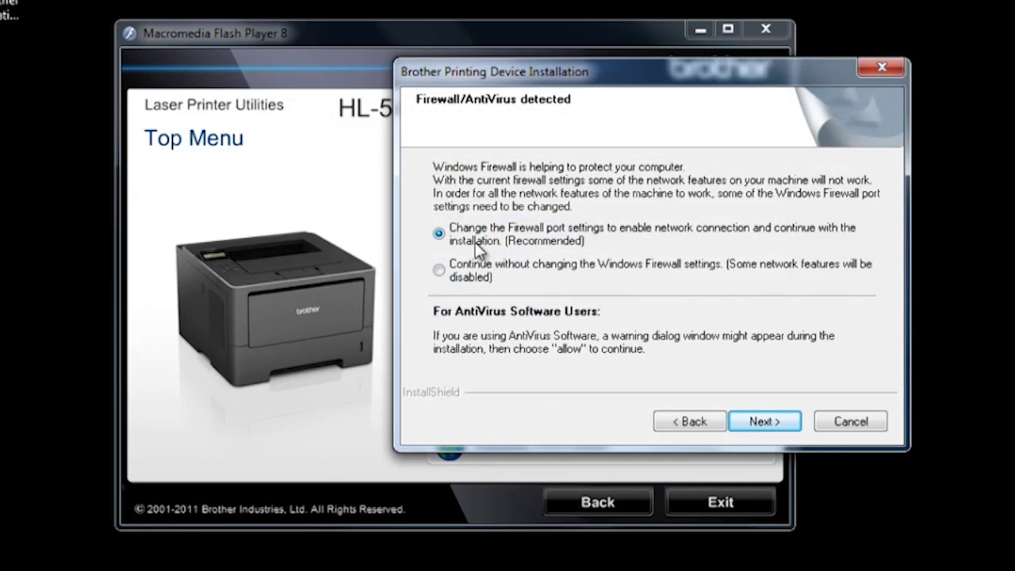
{"action": "left_click", "coordinate": [739, 419]}
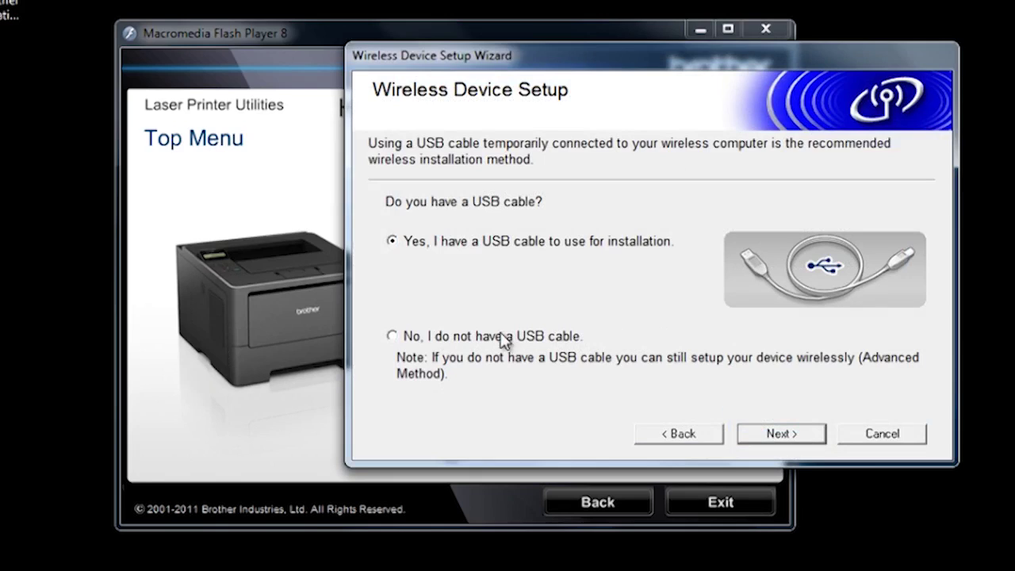
Proceed without a USB cable and mark the wireless connection report as checked and confirmed.
{"action": "left_click", "coordinate": [397, 337]}
{"action": "left_click", "coordinate": [799, 432]}
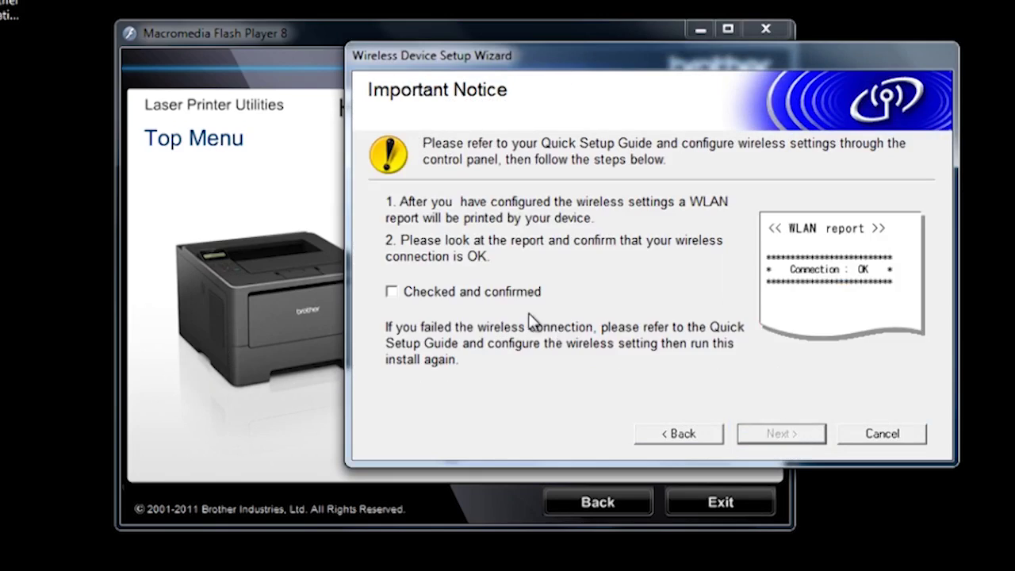
{"action": "left_click", "coordinate": [456, 302]}
{"action": "left_click", "coordinate": [819, 440]}
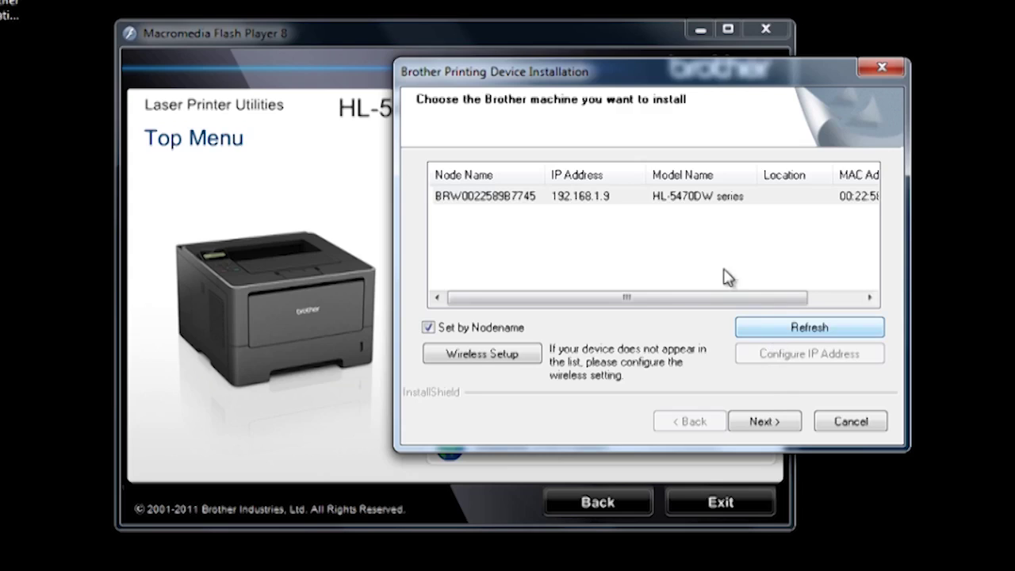
Select the HL-5470DW series printer at 192.168.1.9 from the machine list and proceed.
{"action": "left_click", "coordinate": [687, 200]}
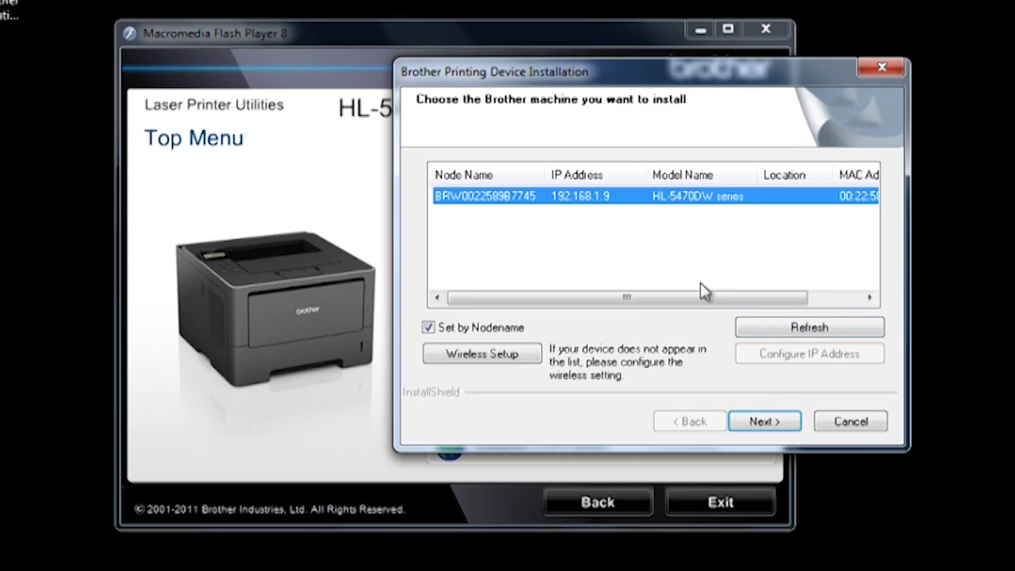
{"action": "left_click", "coordinate": [763, 429]}
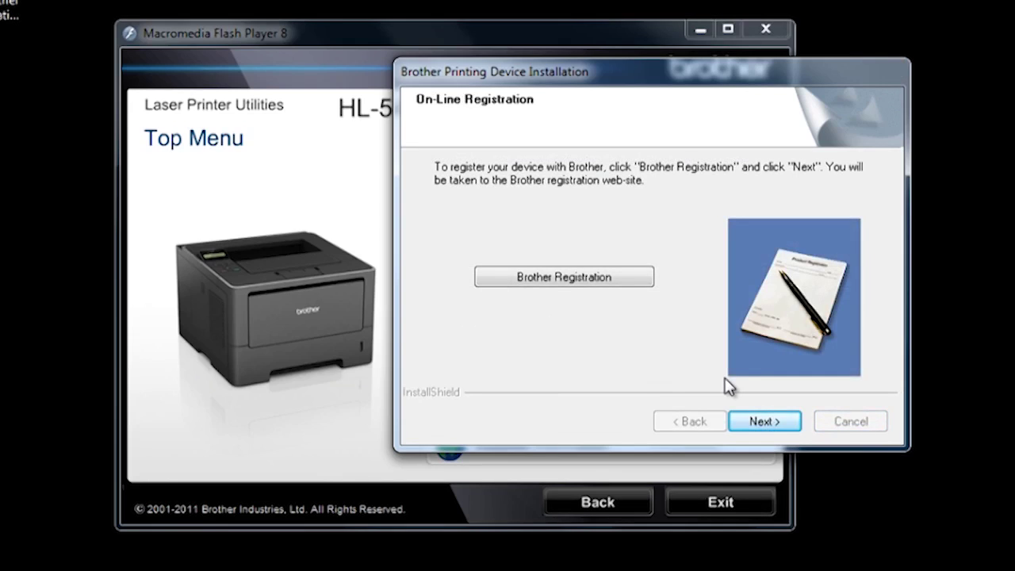
Skip On-Line Registration and finish the installation on the Setup Complete screen.
{"action": "left_click", "coordinate": [766, 416]}
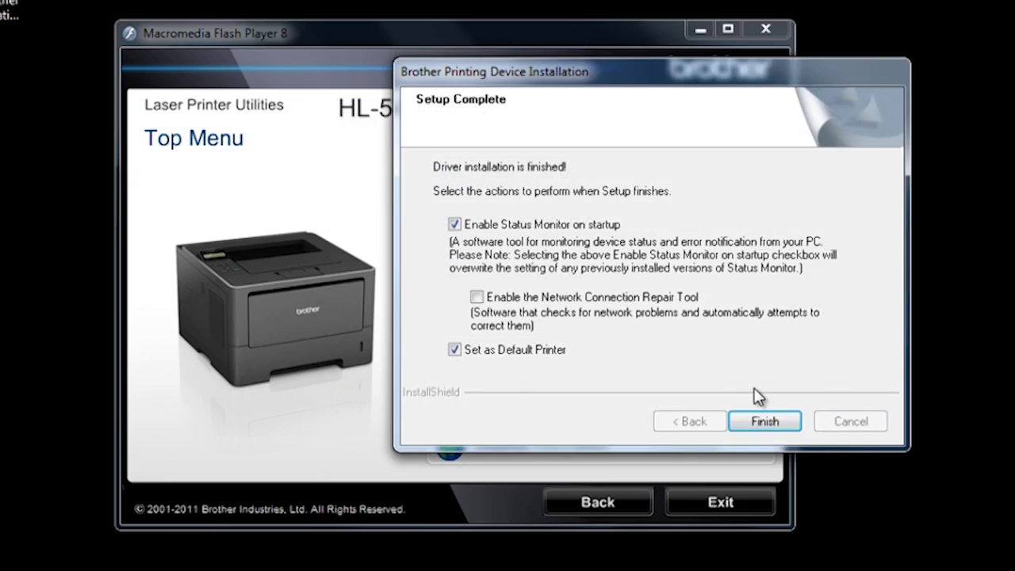
{"action": "left_click", "coordinate": [765, 421]}
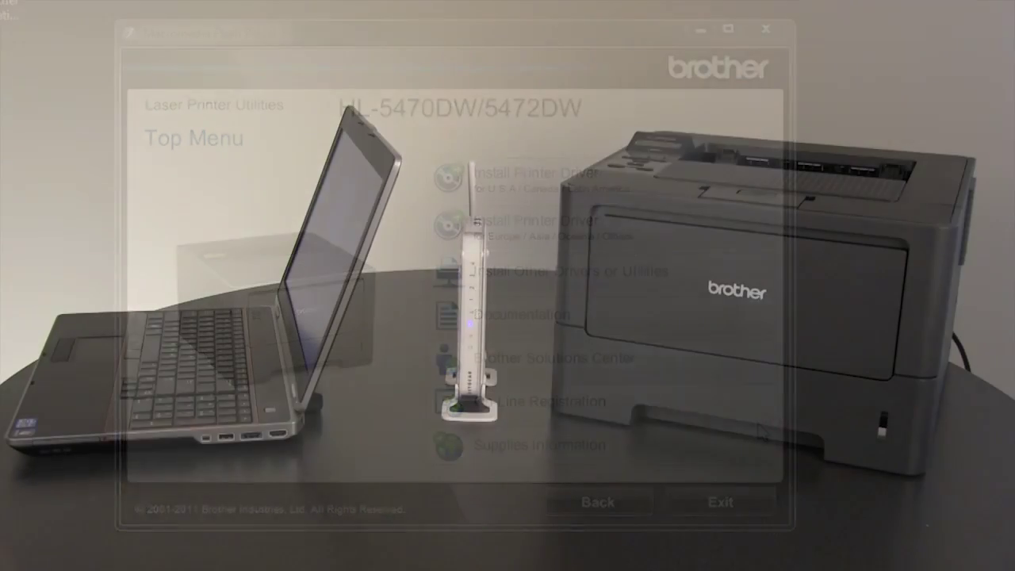